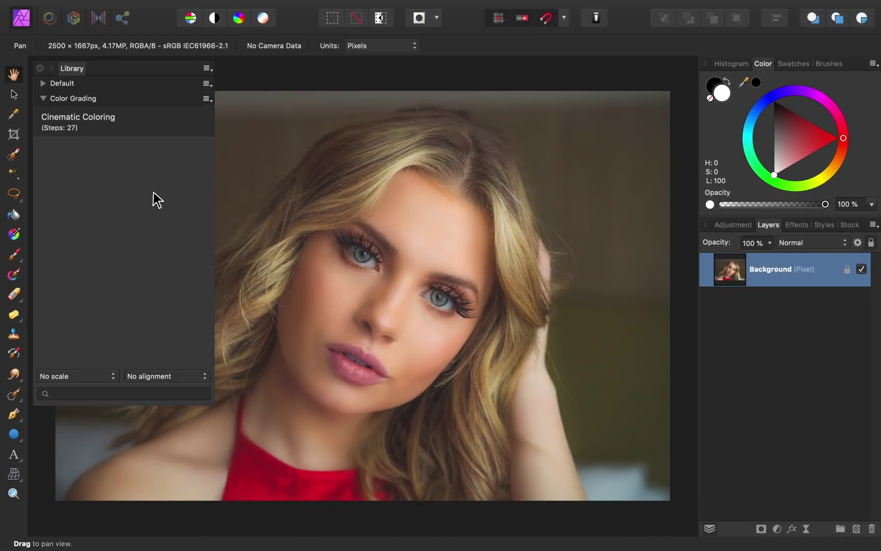
Step: Apply the Cinematic Coloring macro, then toggle the new group's visibility off and on to compare
click(123, 121)
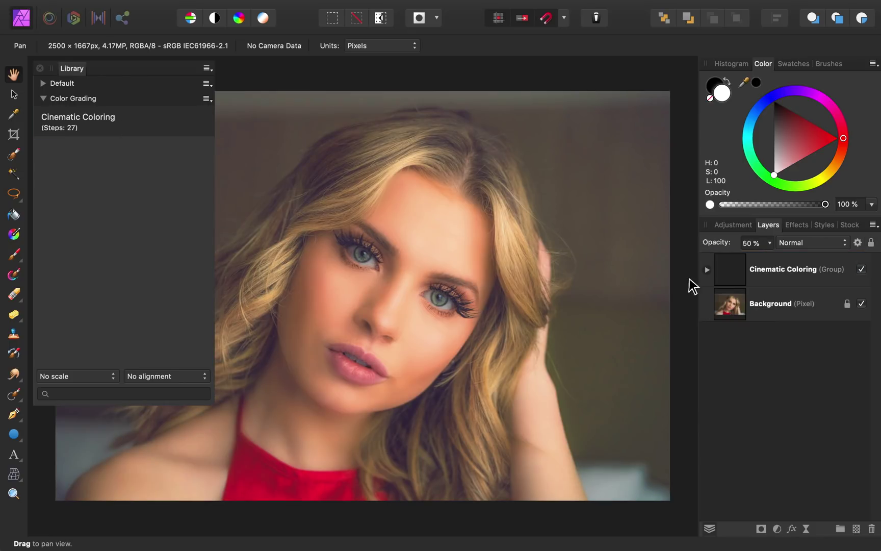
click(862, 269)
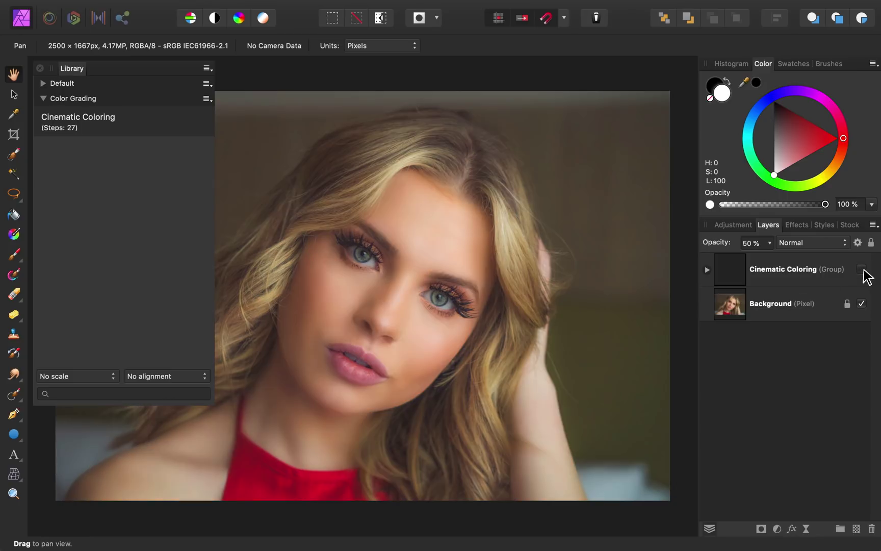
click(862, 269)
click(862, 270)
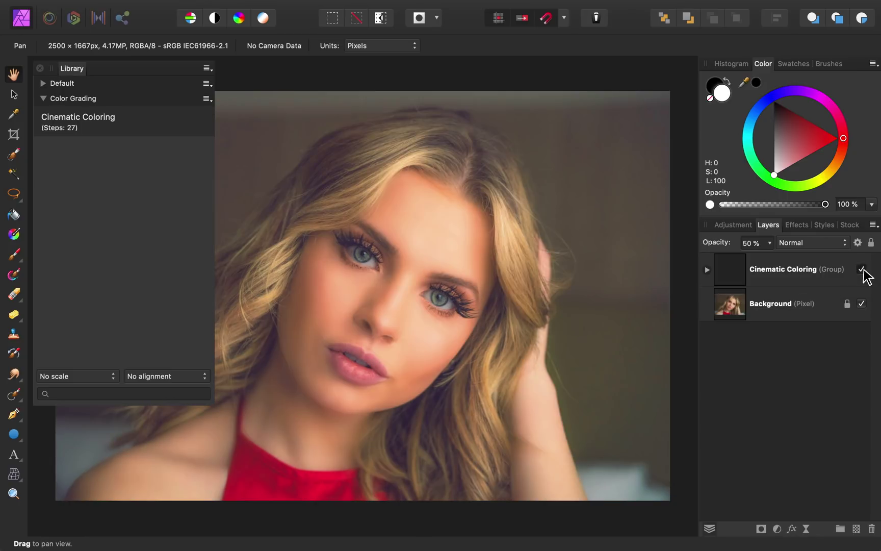
click(862, 269)
Step: Close the Library, expand the Cinematic Coloring group and step through Color Boost, Yellow and Blue
click(40, 68)
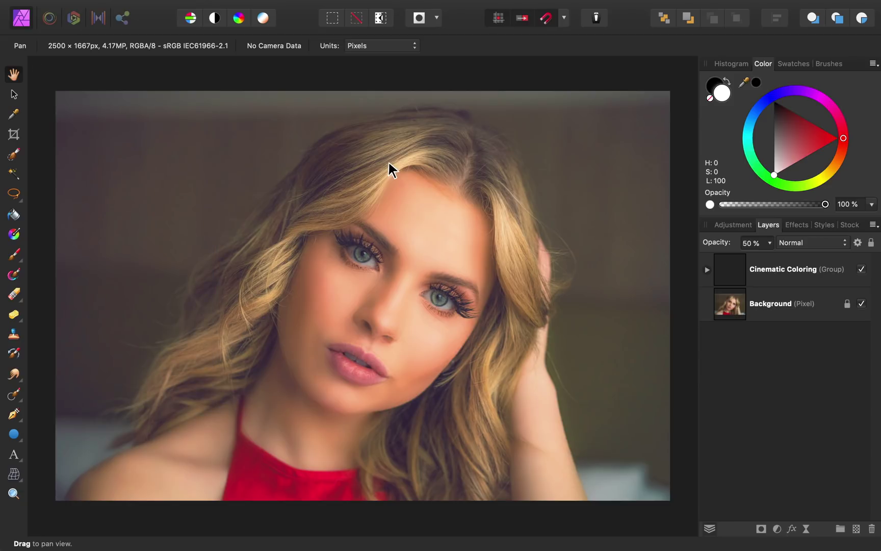
click(706, 269)
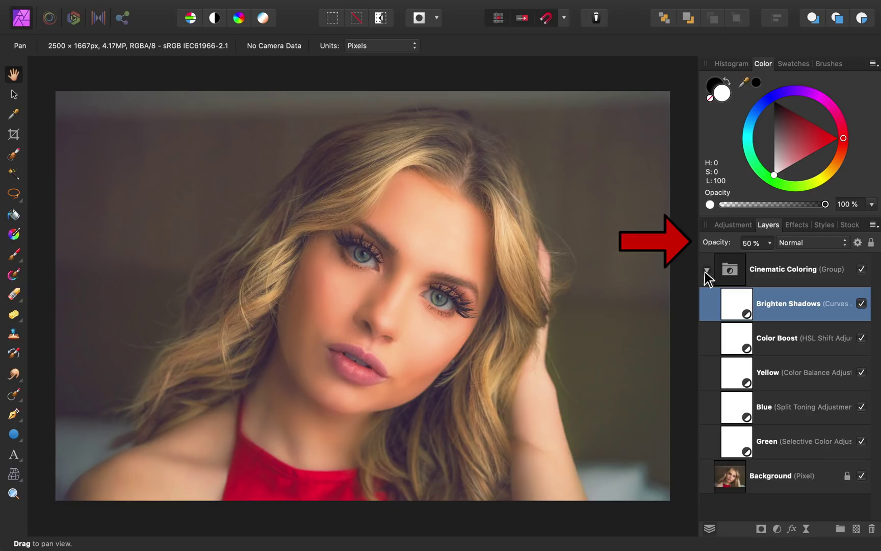
click(772, 338)
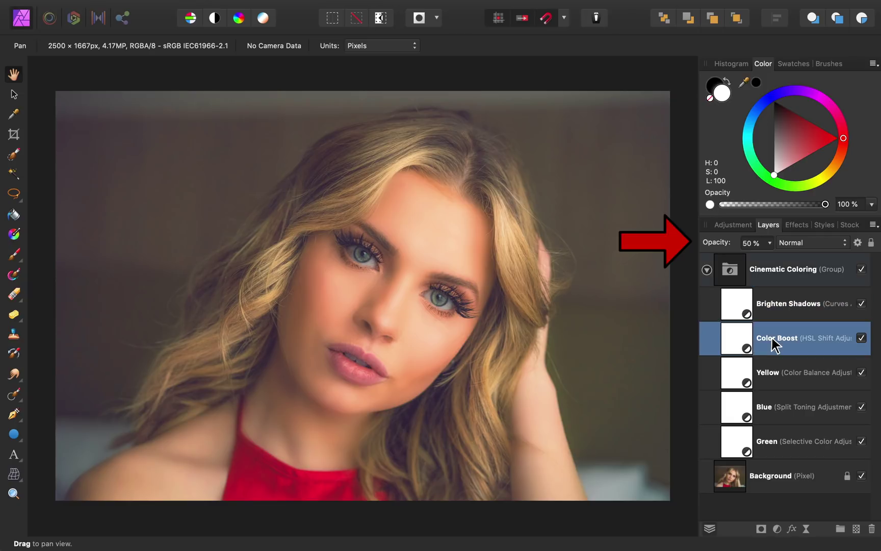
click(781, 372)
click(788, 411)
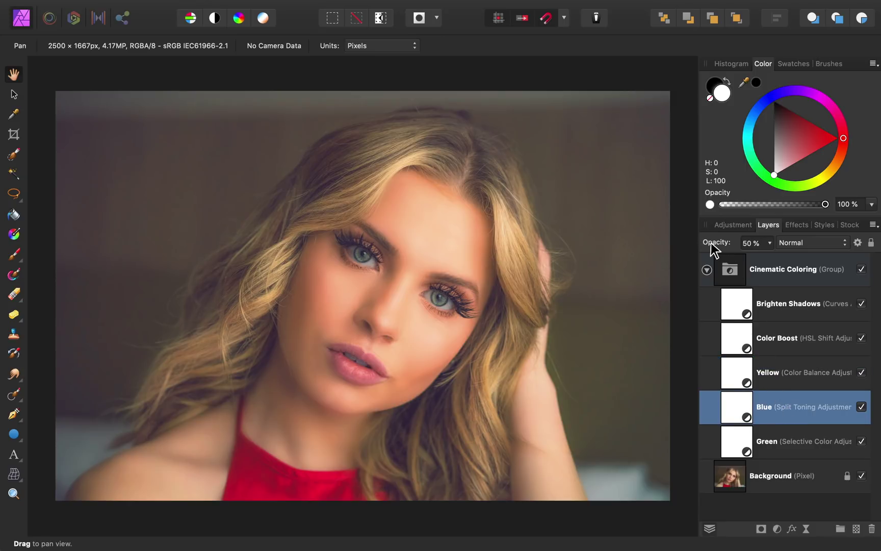
Step: Lower the Blue layer's opacity to 50% and collapse the group
drag(713, 248, 810, 250)
drag(714, 244, 683, 249)
click(707, 270)
Step: Set the group to 67% opacity, duplicate it at 44%, then delete the duplicate
click(771, 276)
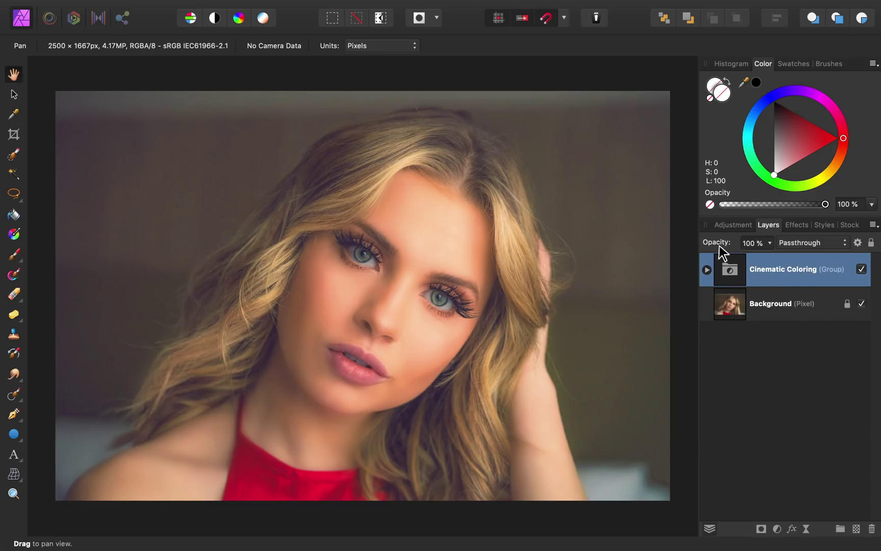
drag(719, 246, 696, 244)
key(super+j)
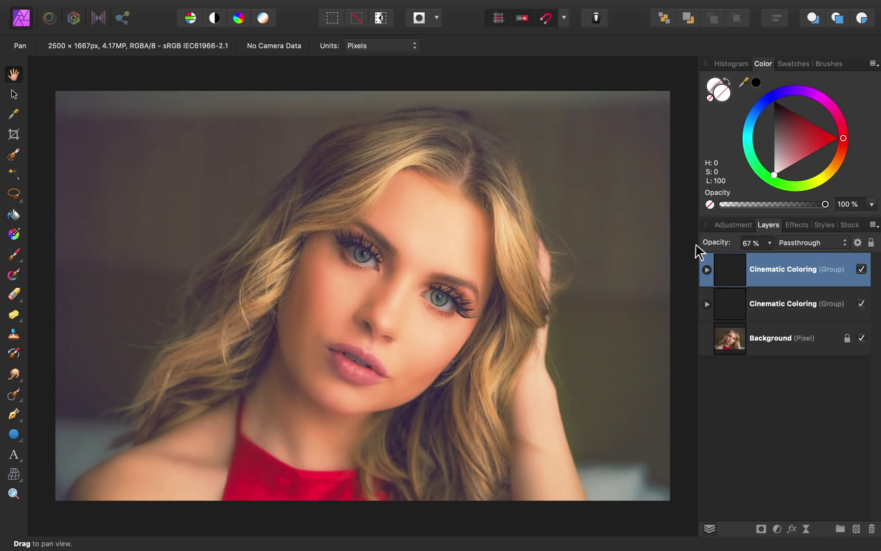
drag(716, 242, 696, 240)
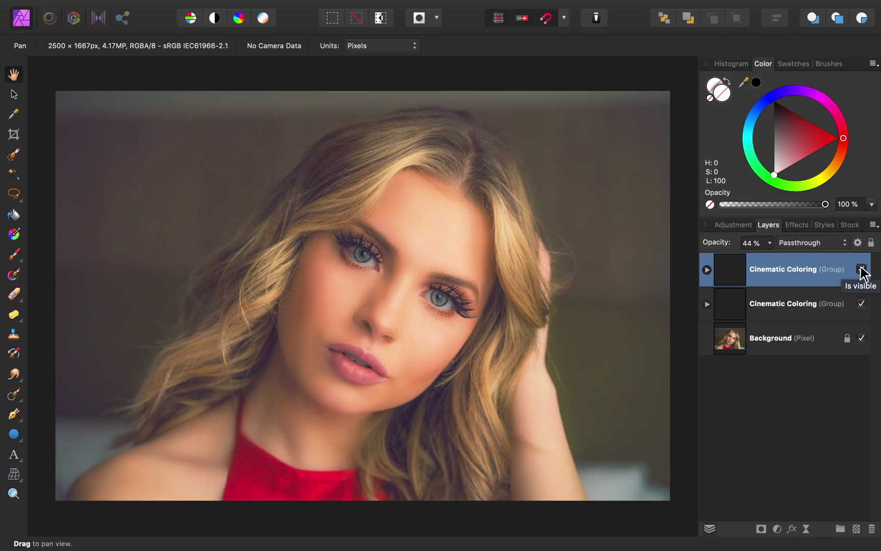
key(Delete)
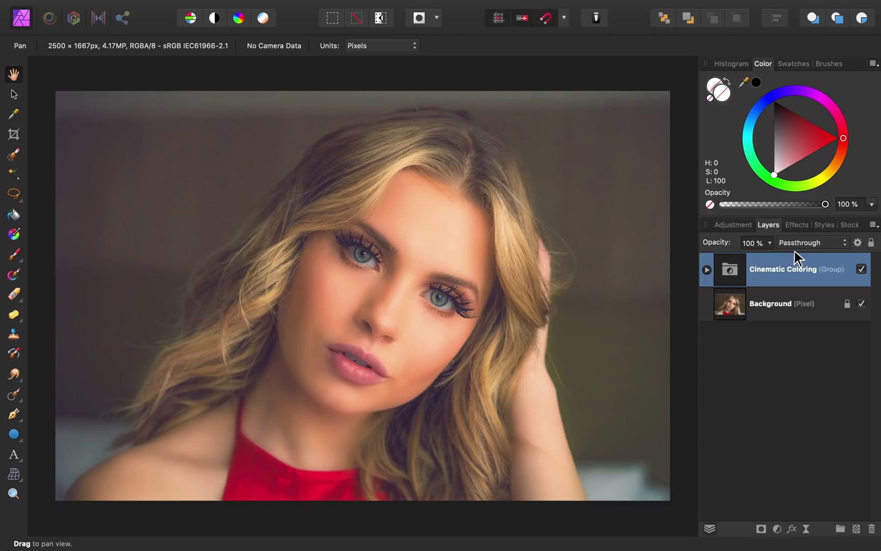
Step: Expand the Cinematic Coloring group and toggle the Green layer's visibility off and on to compare
click(709, 271)
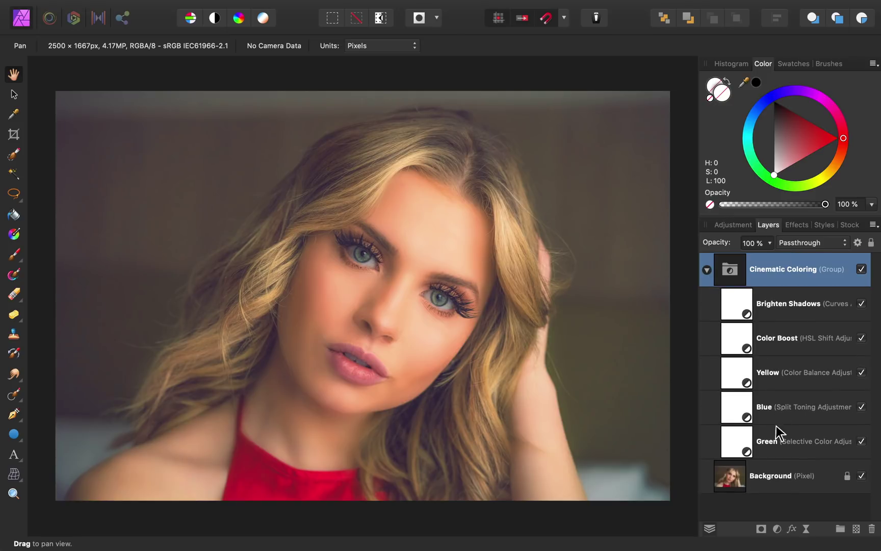
click(778, 442)
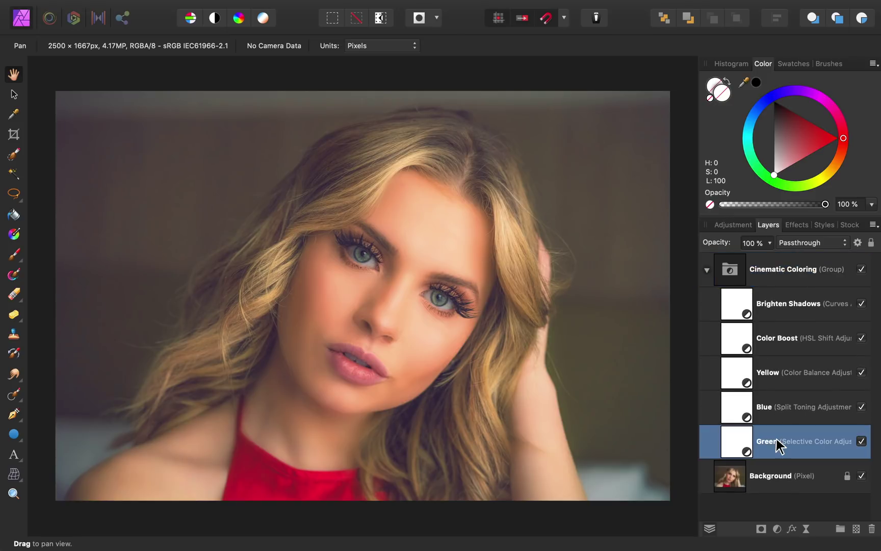
click(861, 442)
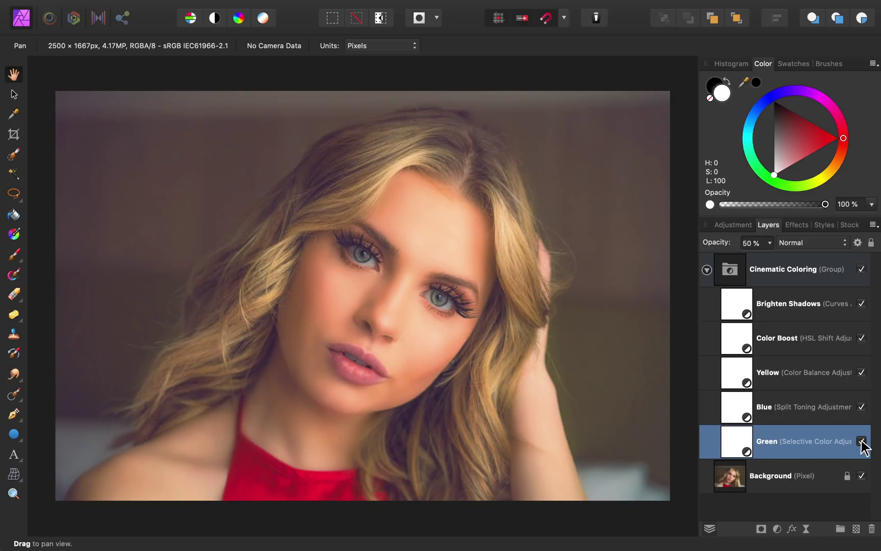
click(861, 441)
click(862, 442)
click(862, 441)
click(862, 441)
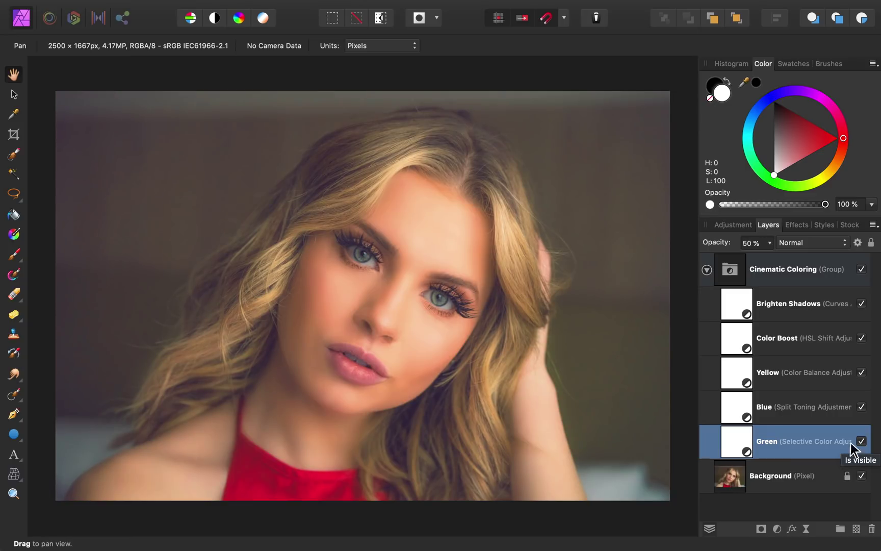
Step: Inspect the Green layer's Selective Color settings (Neutrals Cyan 100%, Yellow 28%), then close them
double_click(741, 442)
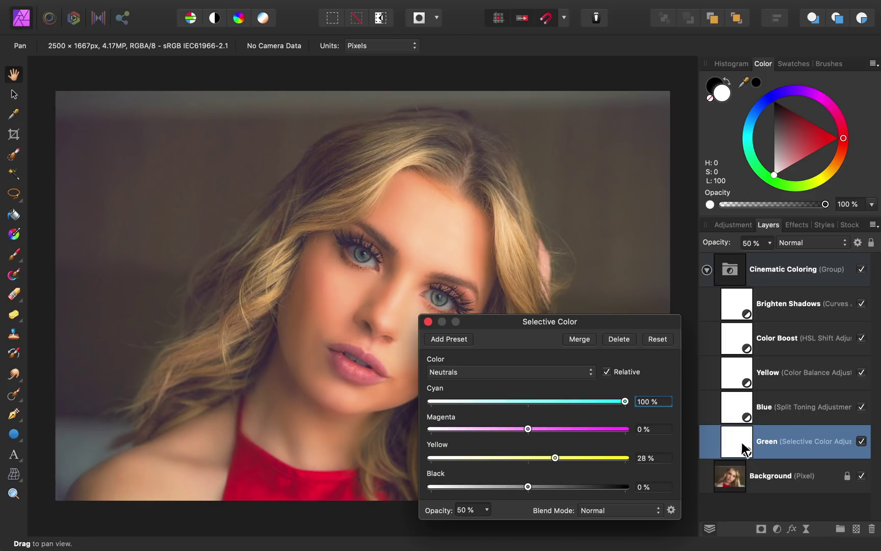
click(427, 321)
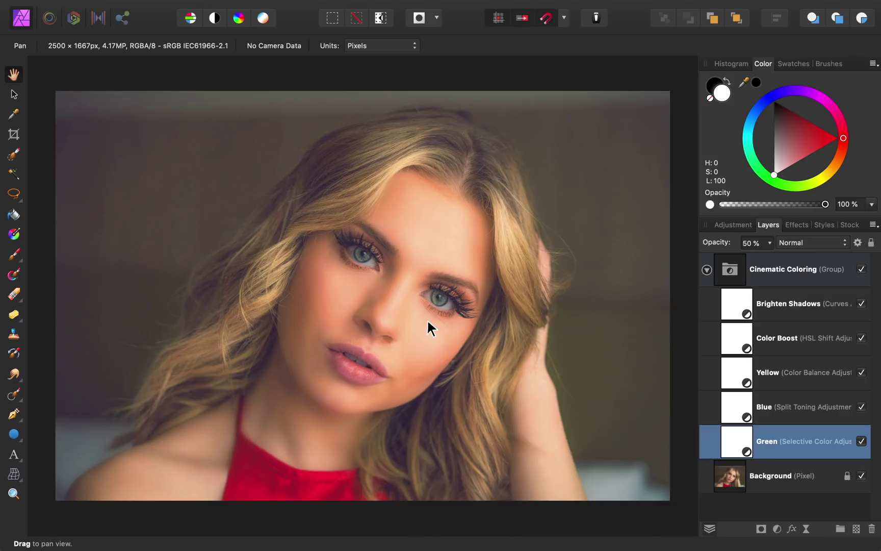
Step: Collapse and hide the Cinematic Coloring group
click(707, 270)
click(839, 270)
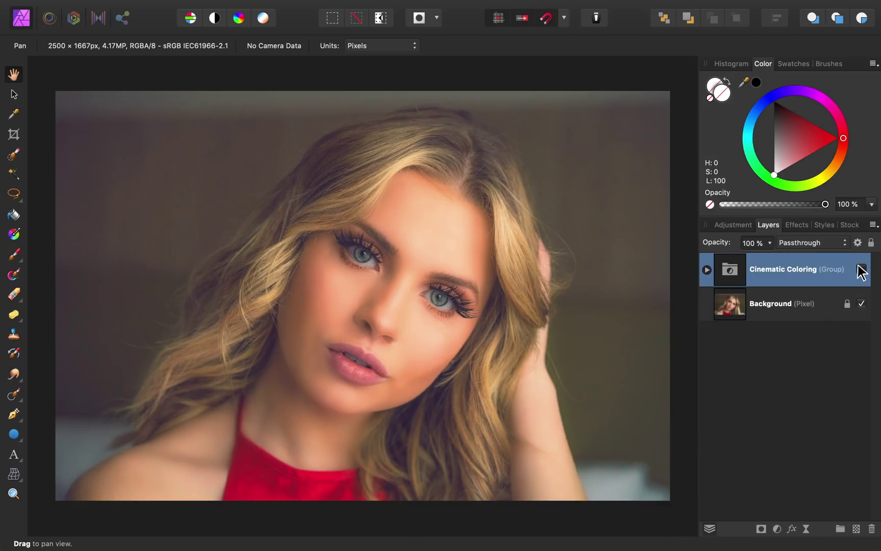
click(861, 269)
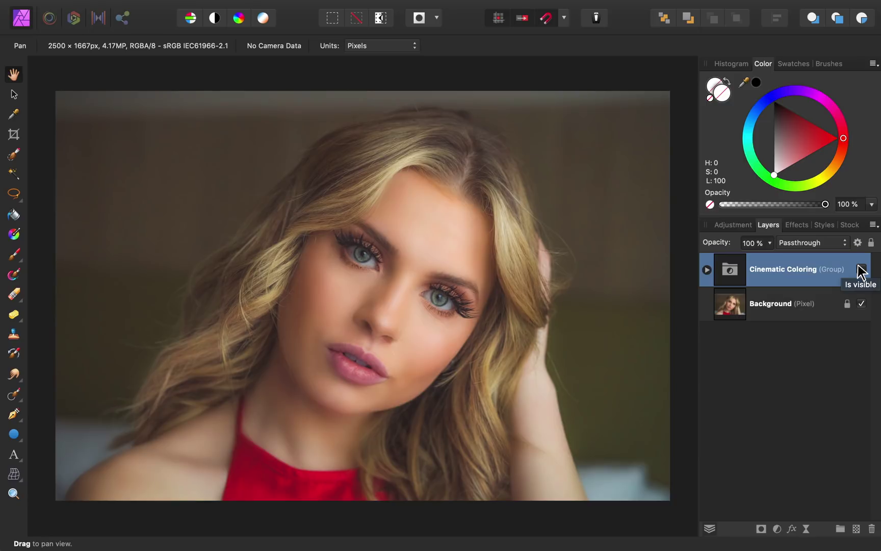
Step: Add a Selective Color adjustment with Neutrals Cyan 100% and Yellow 28%
click(777, 529)
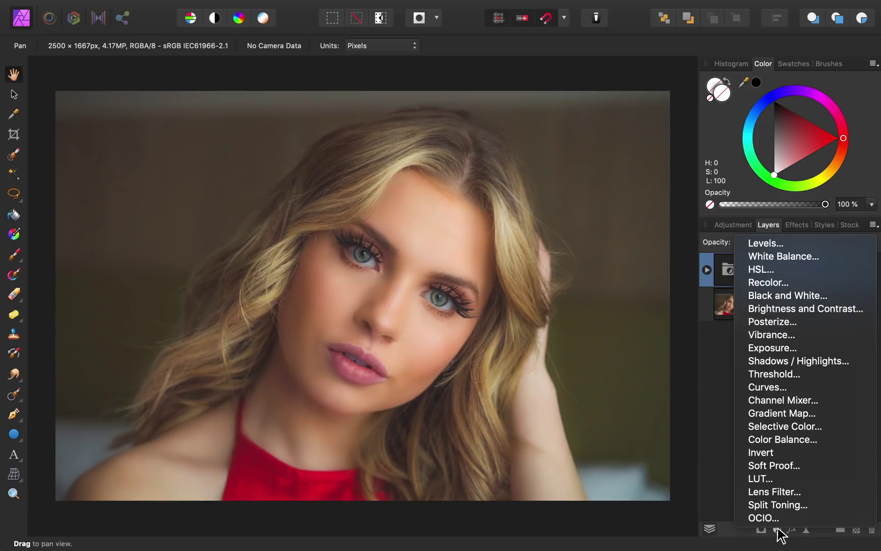
click(781, 426)
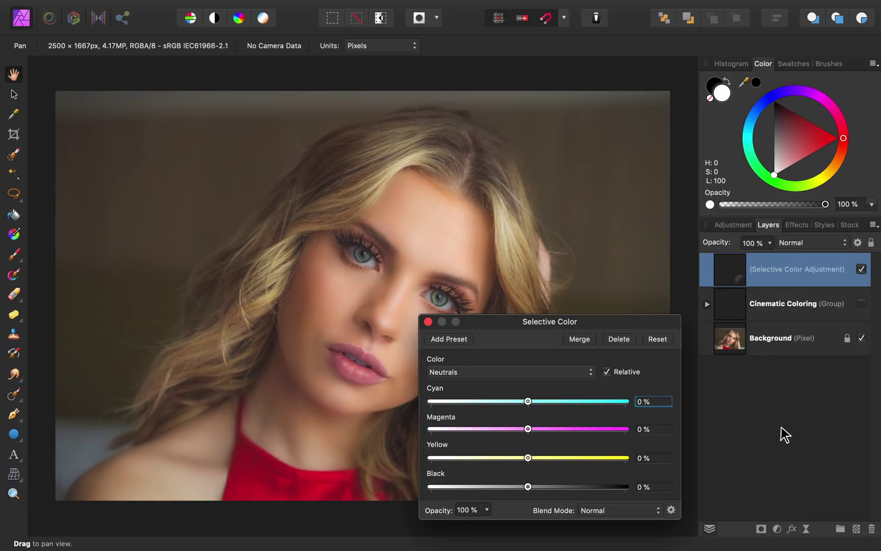
click(652, 401)
text(100)
key(Return)
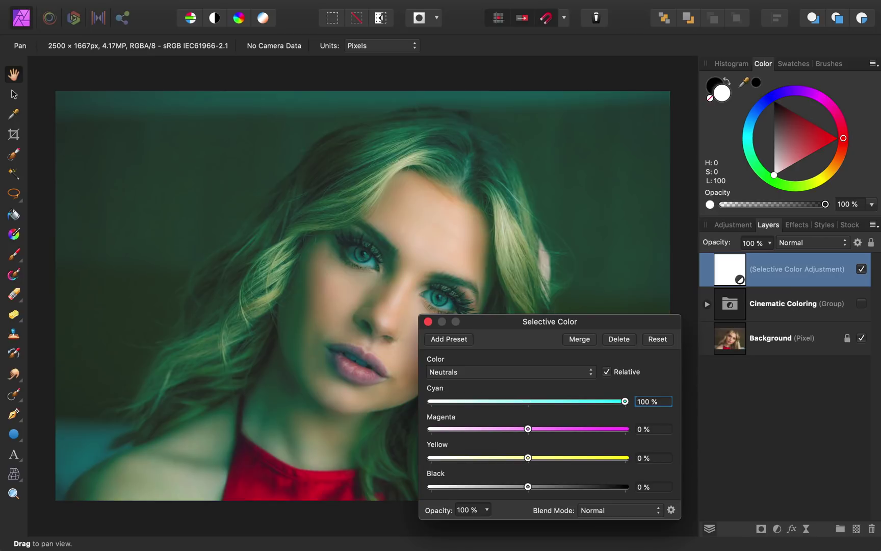
click(655, 456)
text(28)
key(Return)
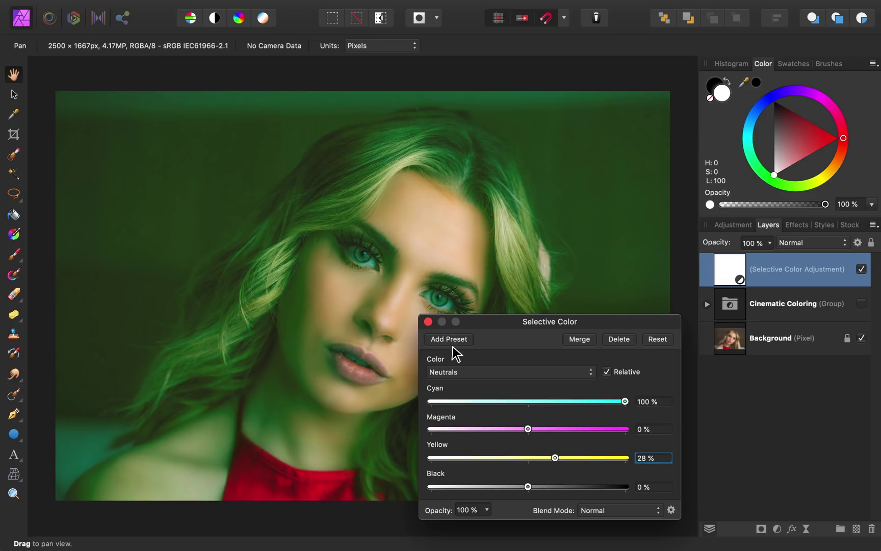
click(428, 322)
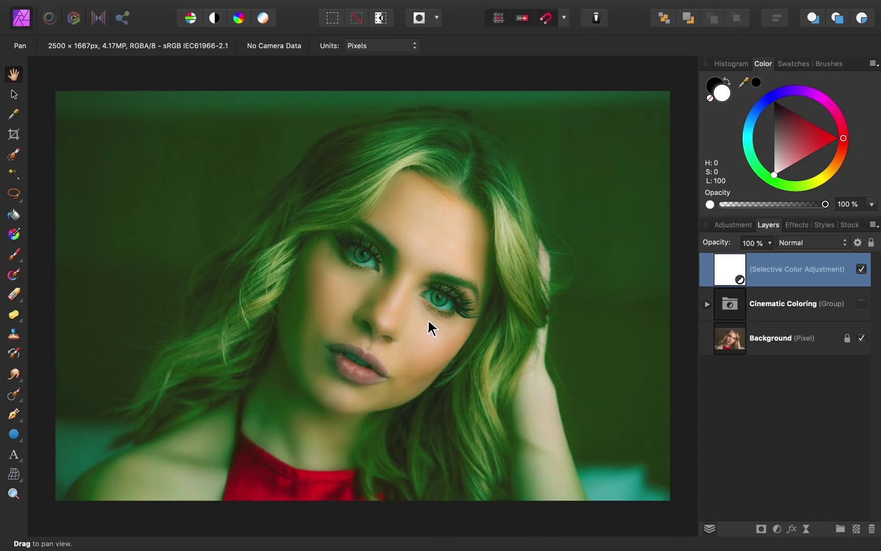
click(750, 243)
Step: Set the new Selective Color layer to 50% opacity and toggle its visibility to compare
text(50)
key(Return)
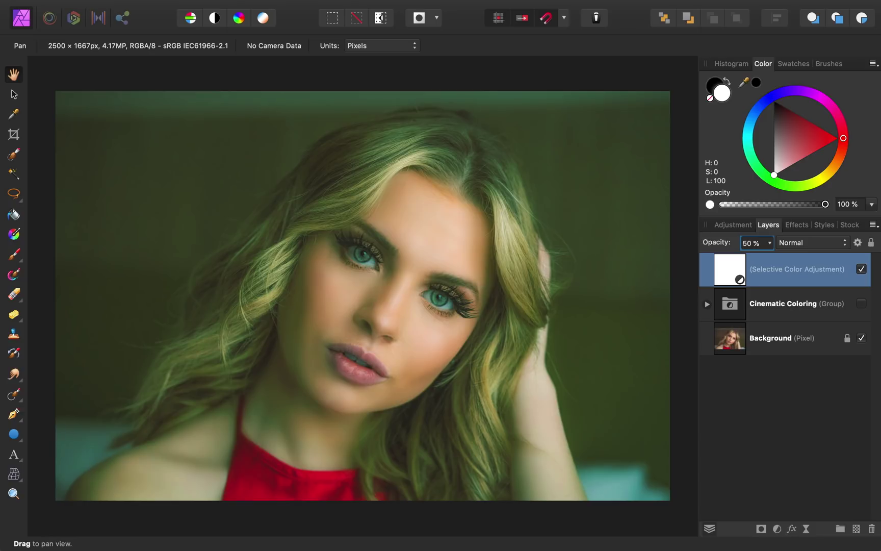
click(862, 269)
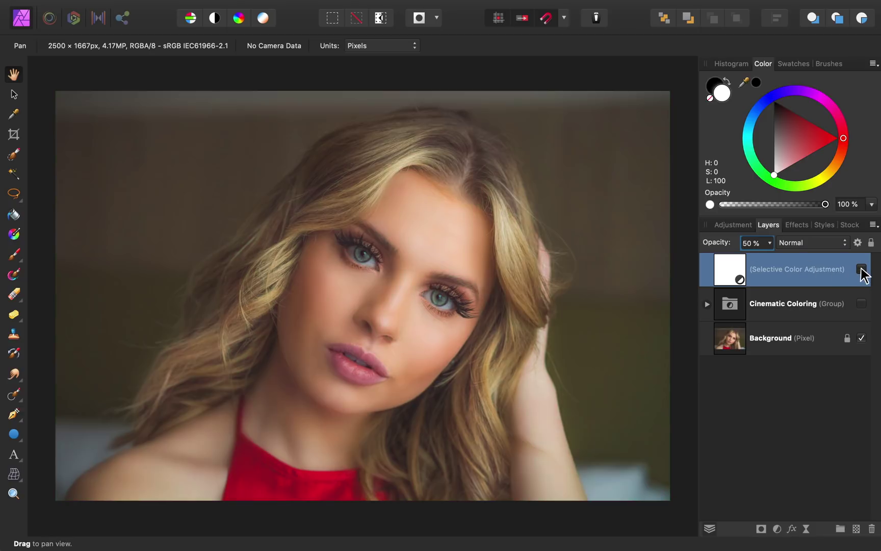
click(861, 269)
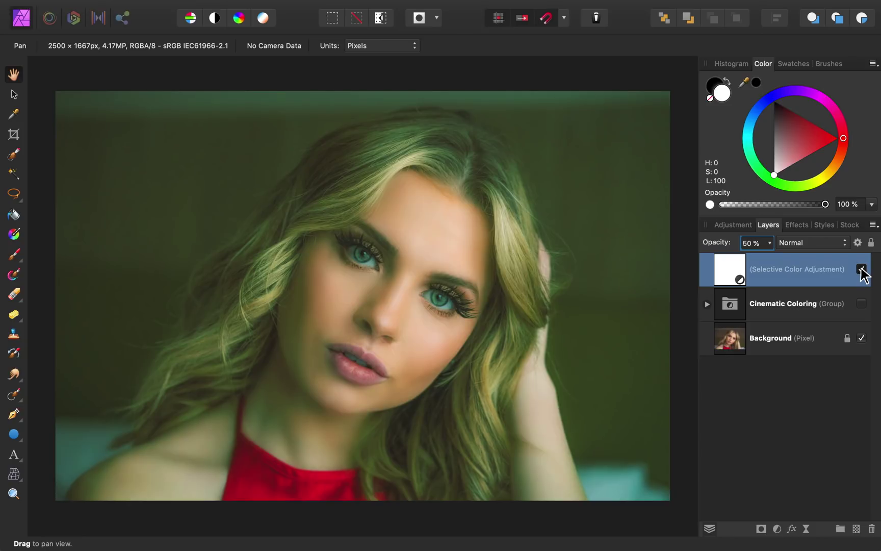
click(862, 269)
click(861, 269)
Step: Fade the Selective Color layer's Red underlying-composition blend range to In 50%, Out 0%
click(858, 242)
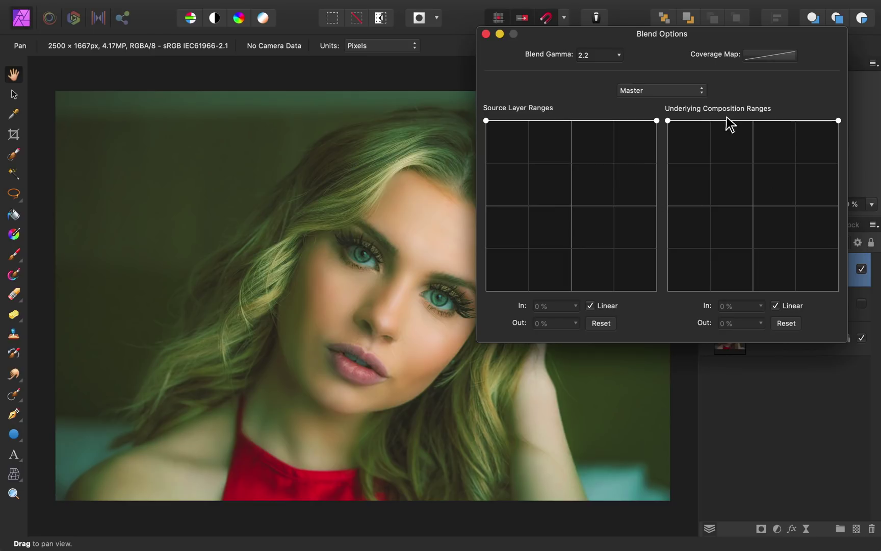
click(695, 92)
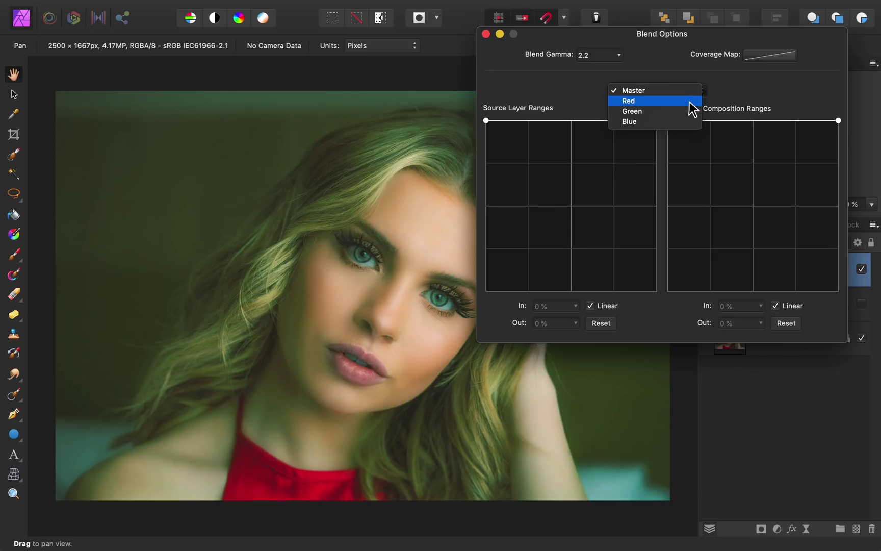
click(689, 101)
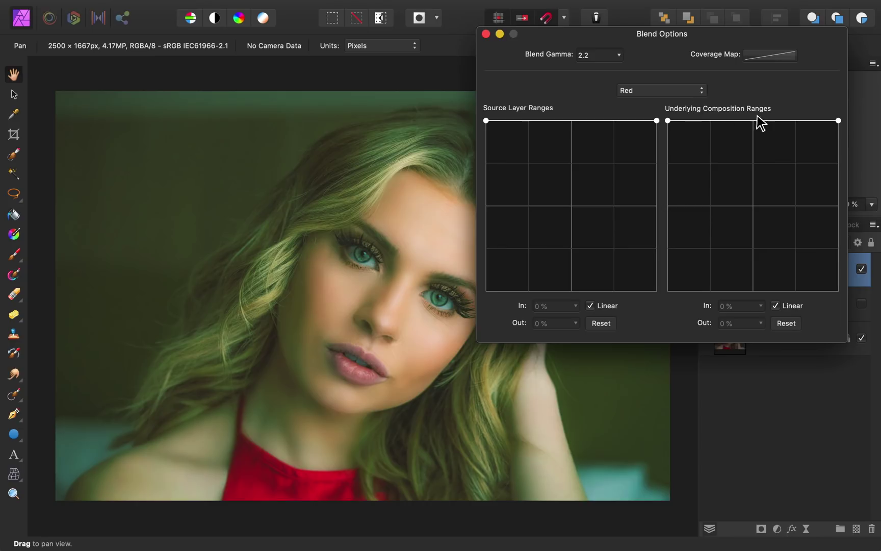
drag(839, 122, 851, 343)
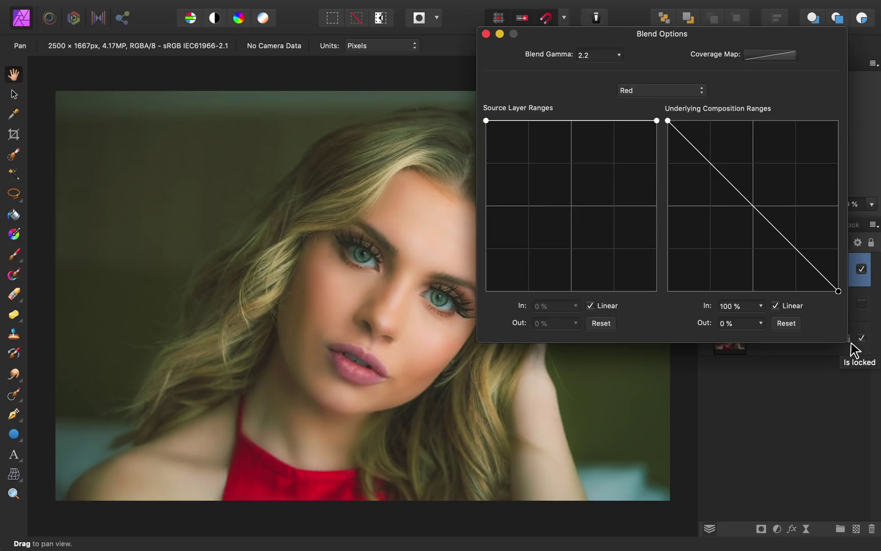
drag(839, 292, 752, 301)
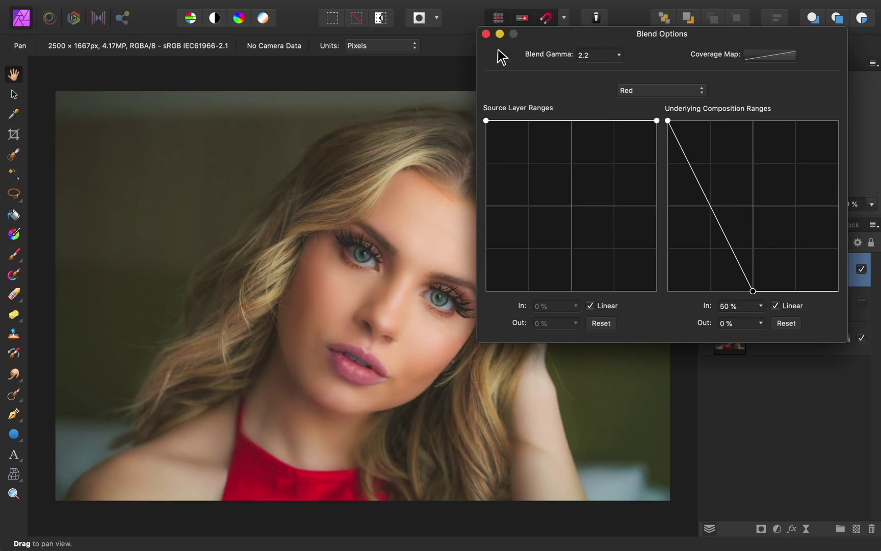
click(486, 34)
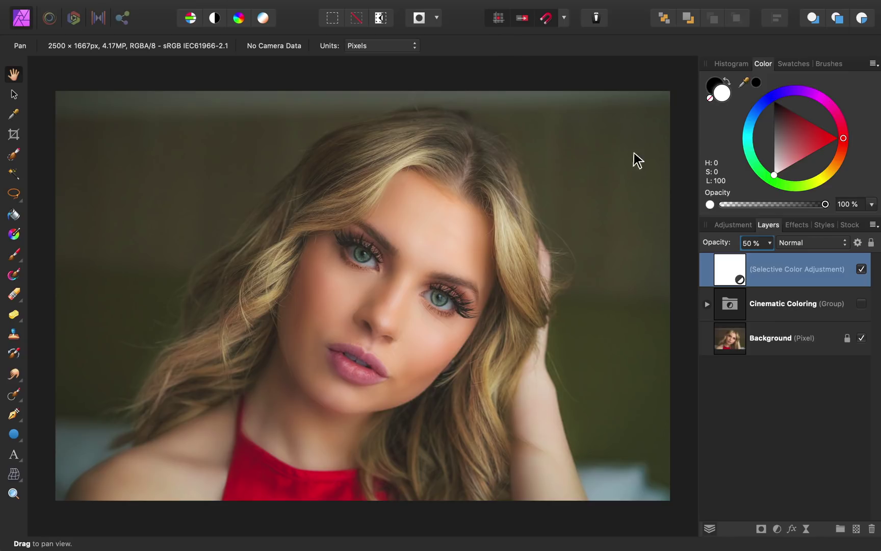
Step: Compare the photo with and without the standalone Selective Color layer, leaving it hidden
click(862, 269)
click(862, 269)
click(862, 269)
click(861, 269)
click(861, 268)
click(861, 268)
Step: Delete the standalone Selective Color layer, then show and expand the Cinematic Coloring group
drag(733, 262, 871, 529)
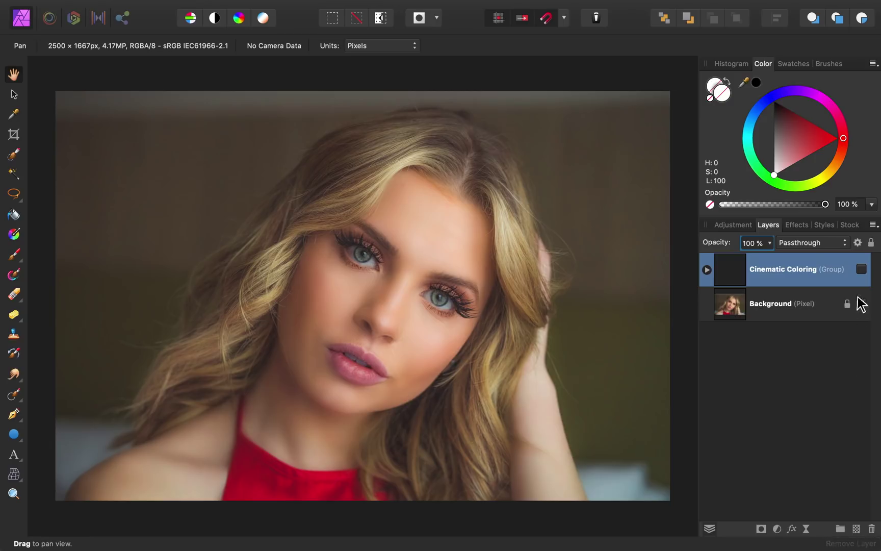
click(860, 270)
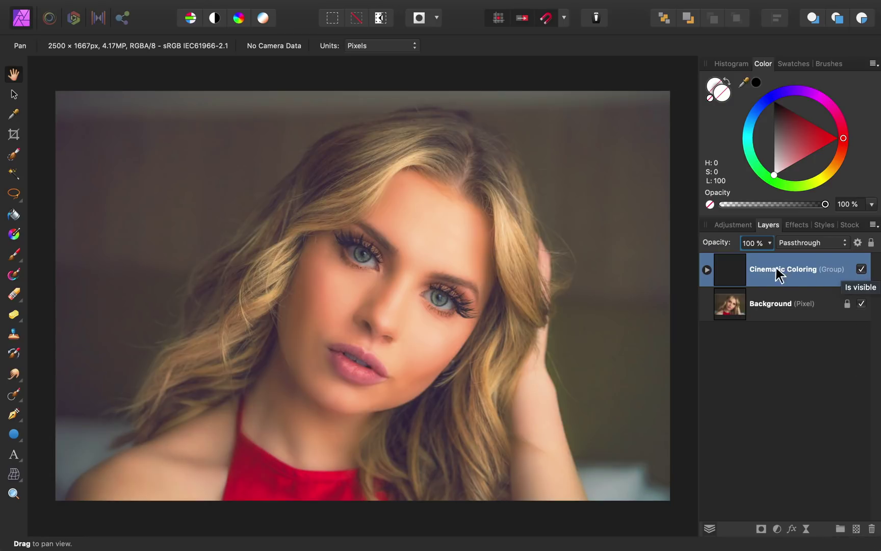
click(707, 269)
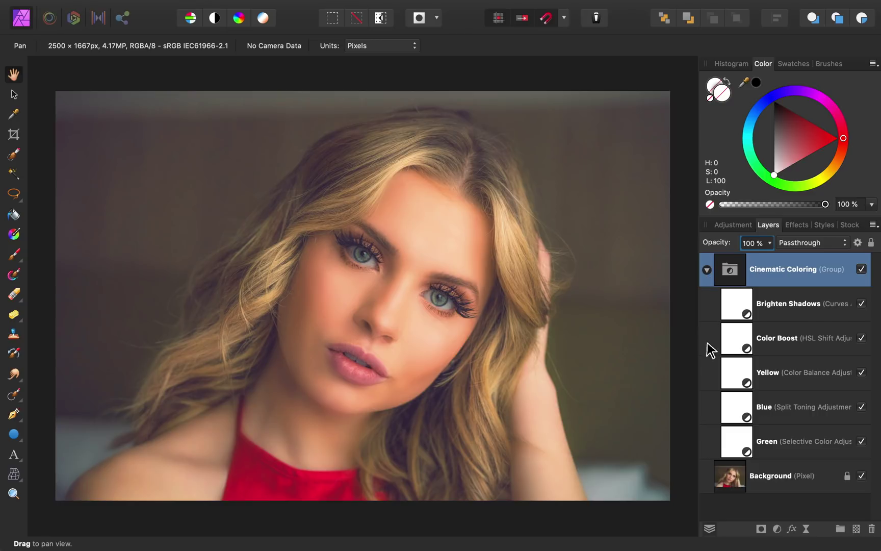
click(861, 406)
click(861, 407)
click(861, 407)
double_click(744, 407)
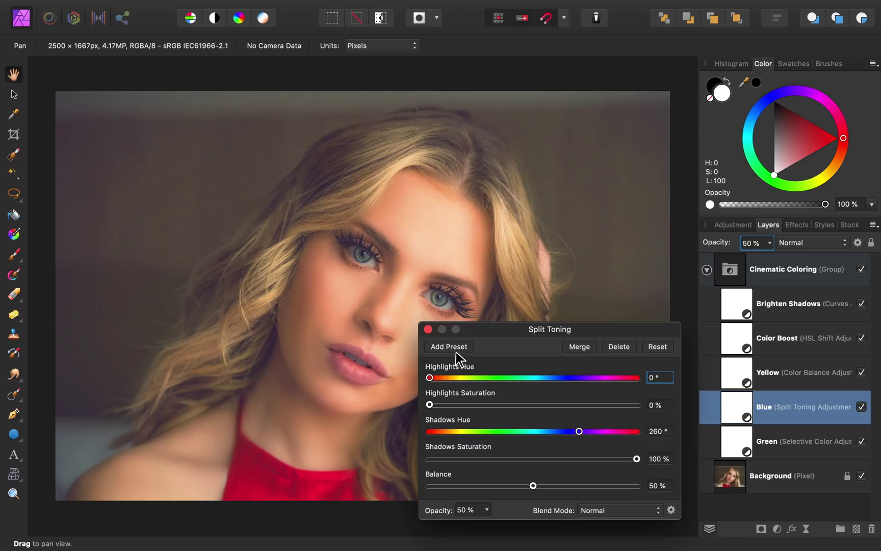
click(428, 329)
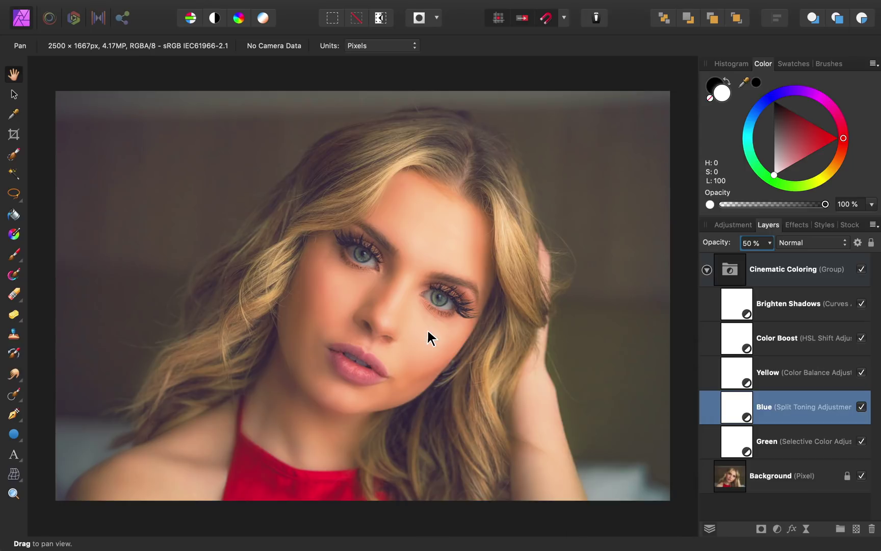
click(858, 243)
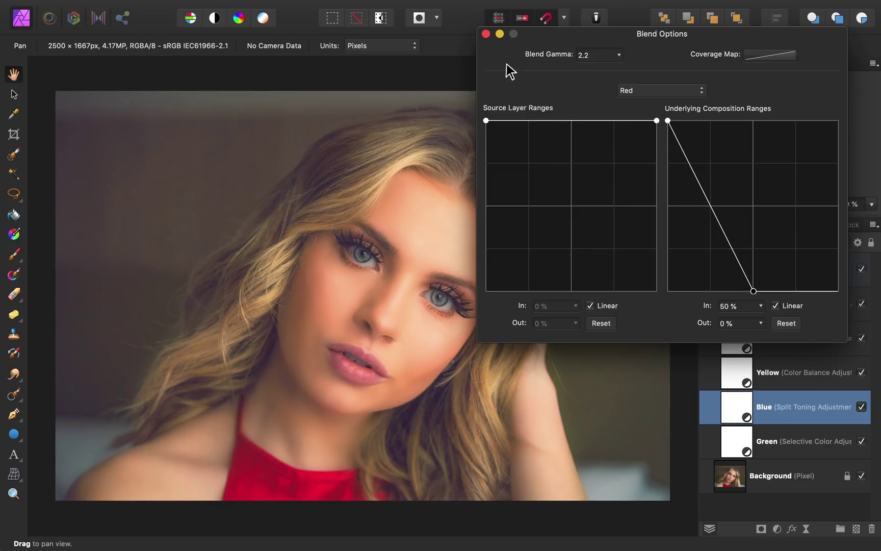
click(486, 34)
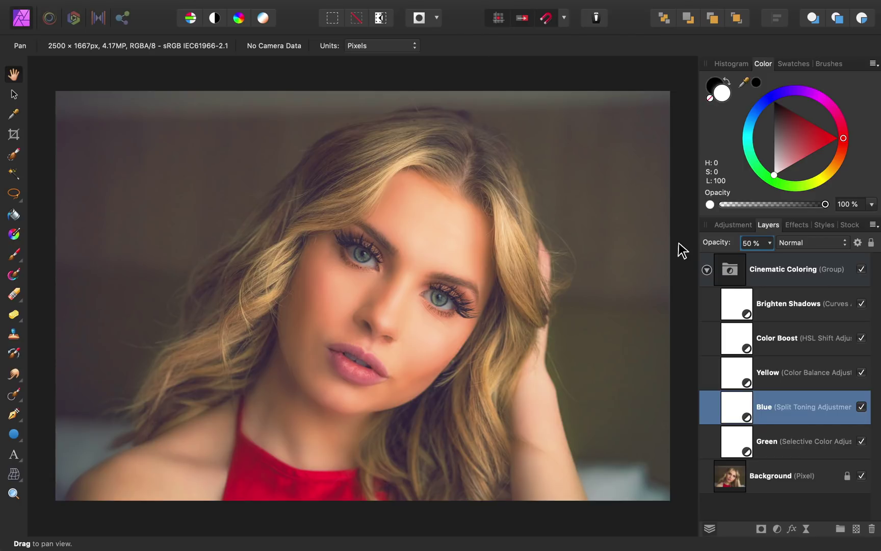
click(800, 371)
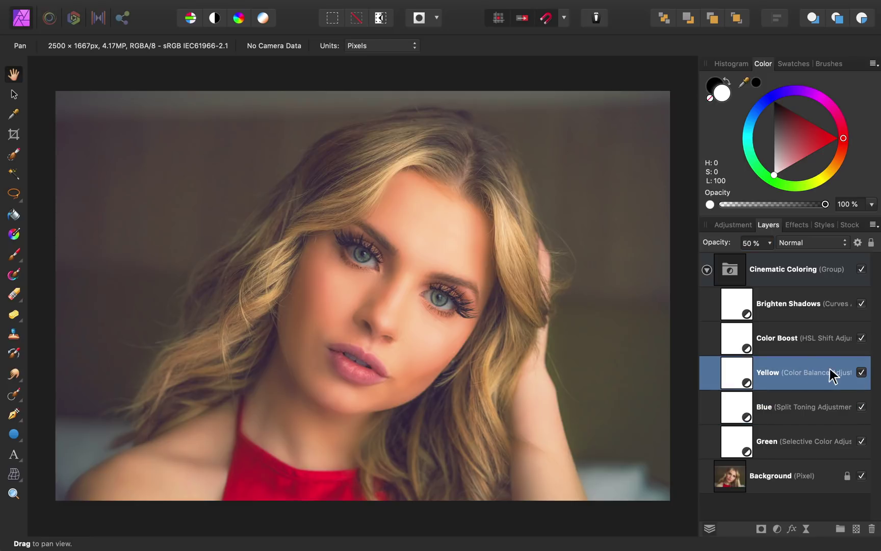
click(862, 373)
click(862, 372)
click(862, 372)
click(862, 372)
double_click(733, 375)
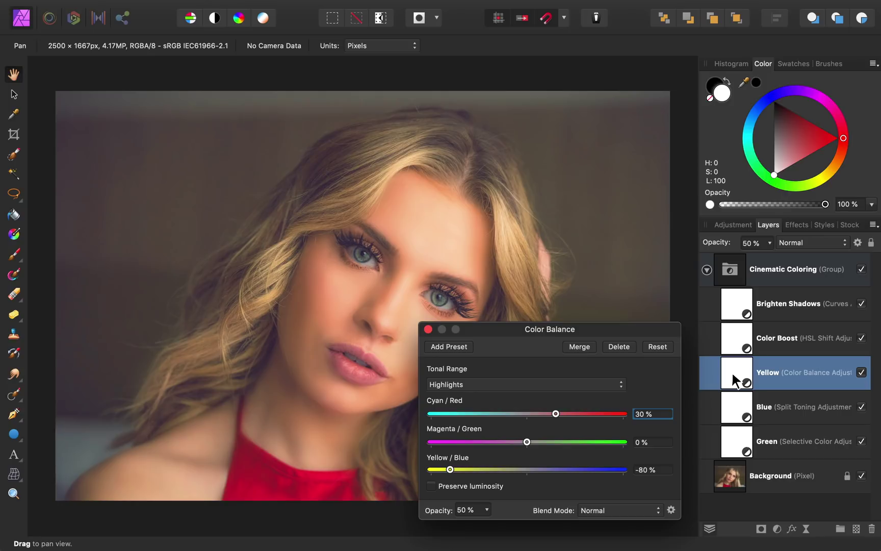
click(428, 329)
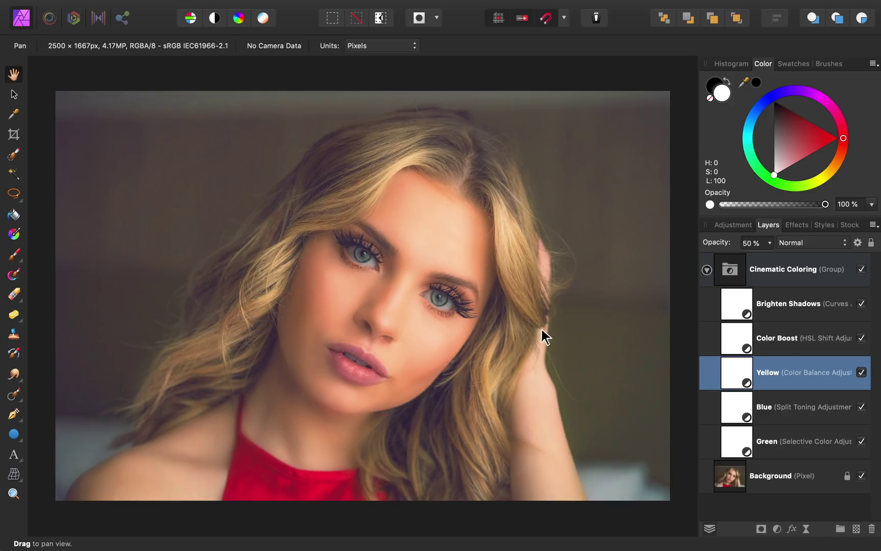
Step: Select the Color Boost layer and toggle its visibility off and on to compare
click(780, 338)
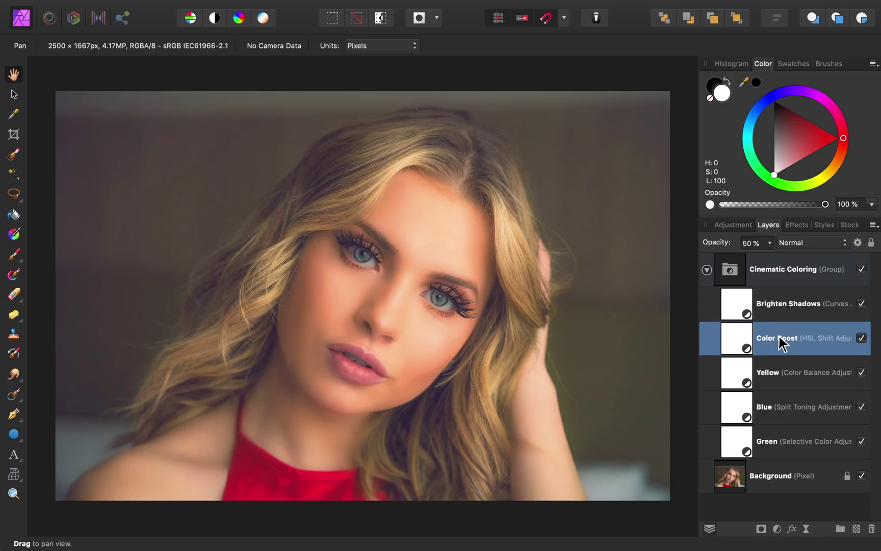
click(862, 338)
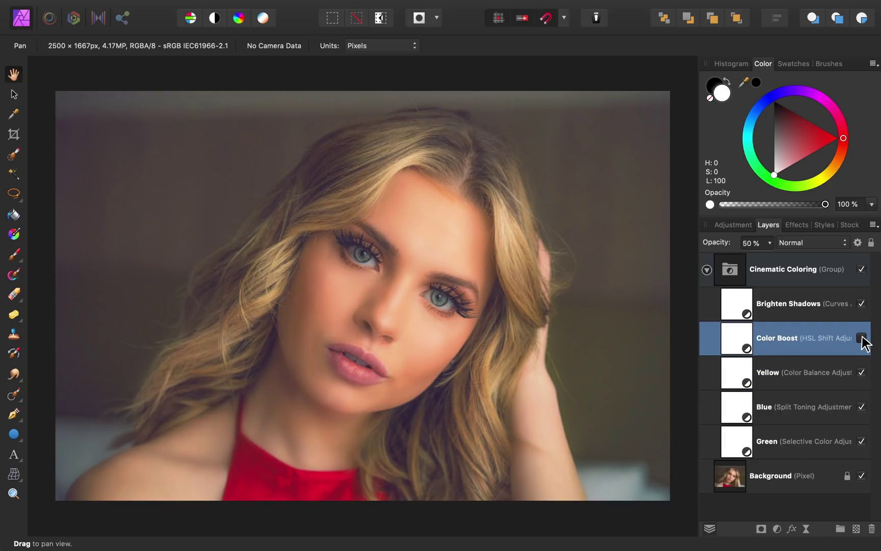
click(861, 338)
click(861, 338)
click(862, 338)
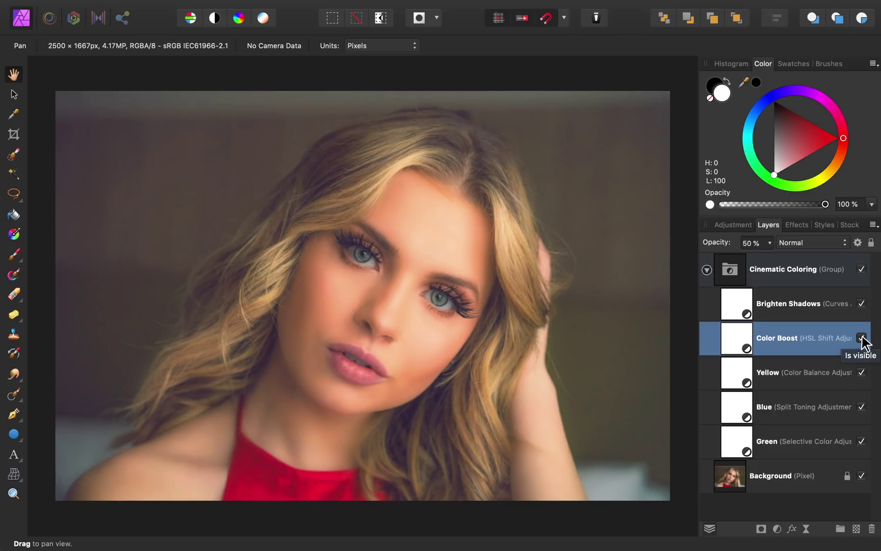
Step: Re-centre Color Boost's orange HSL range on the skin tone sampled from the cheek
double_click(737, 337)
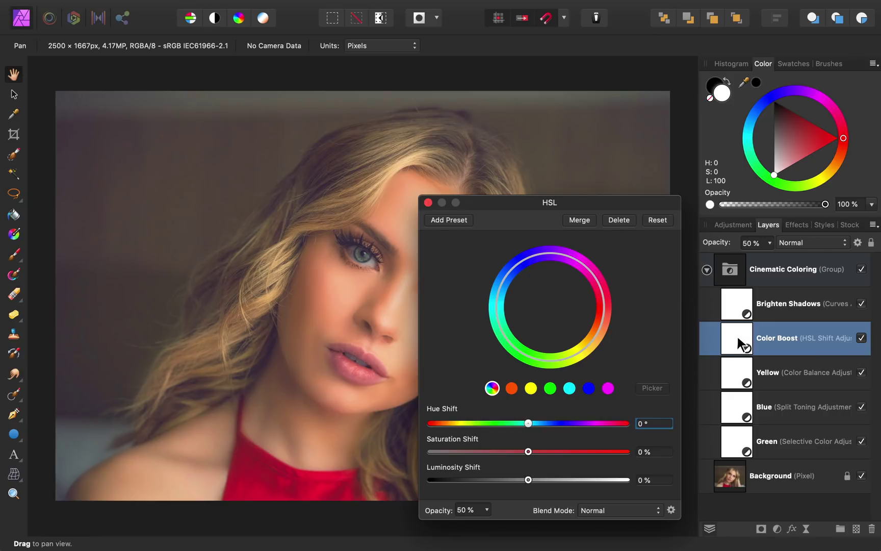
click(512, 388)
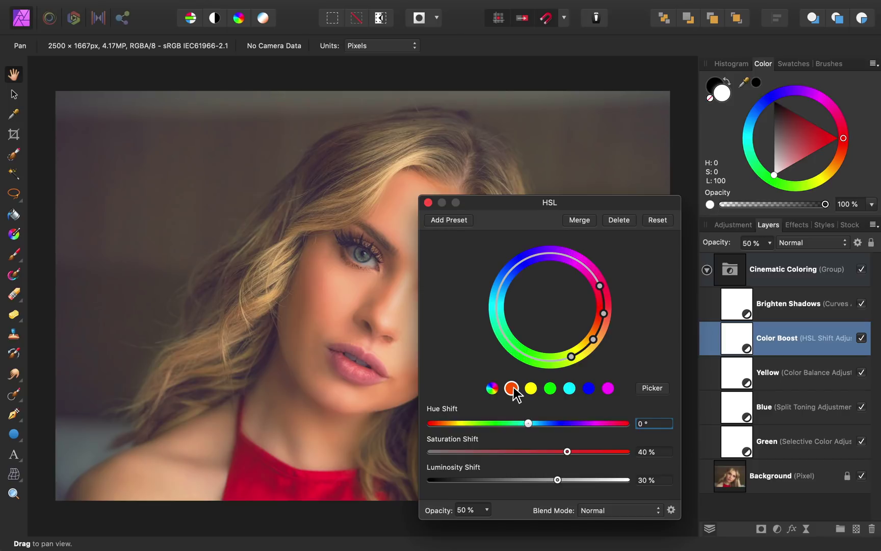
click(645, 386)
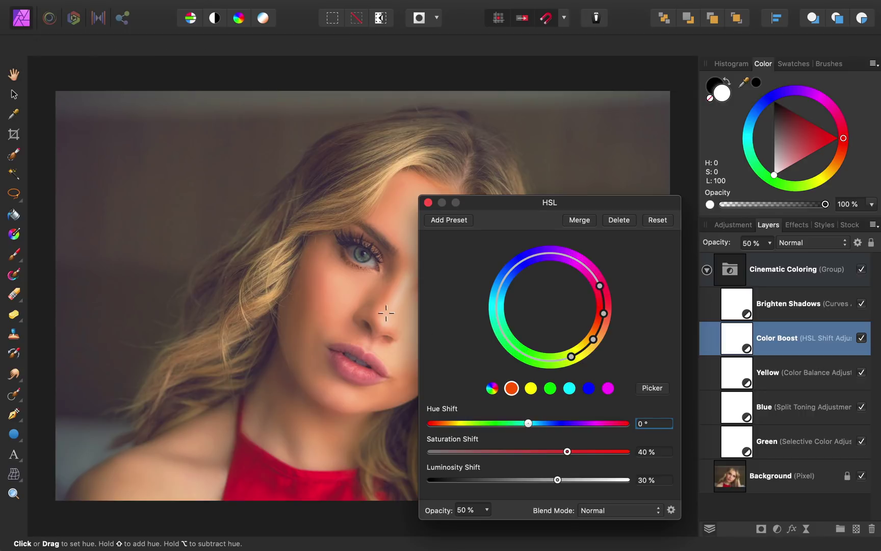
click(340, 292)
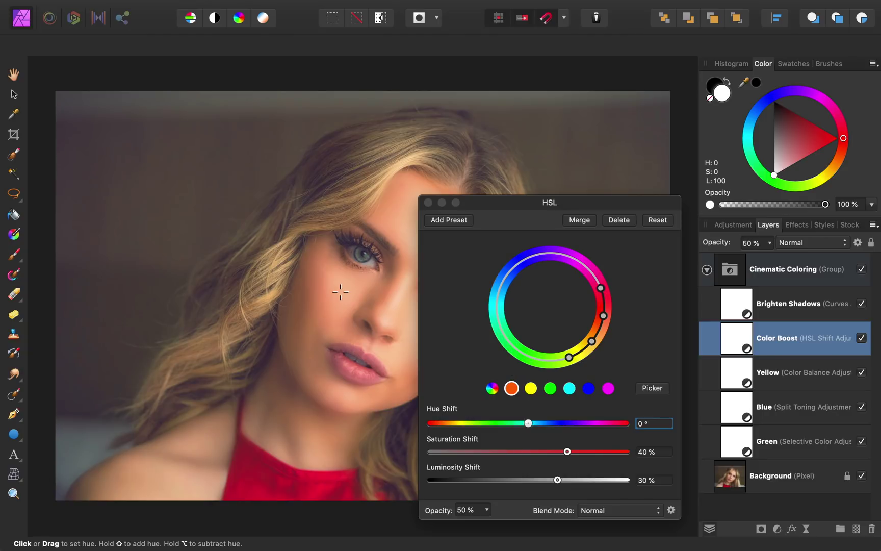
click(429, 203)
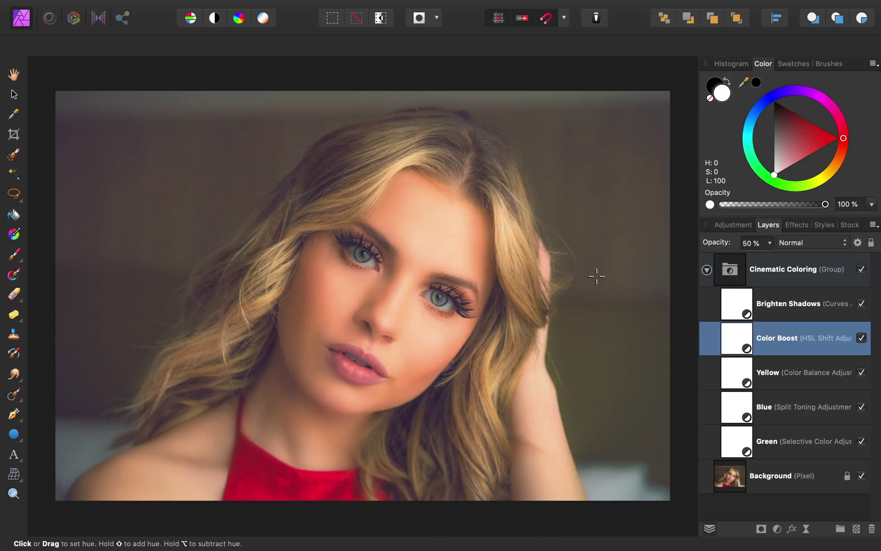
double_click(743, 313)
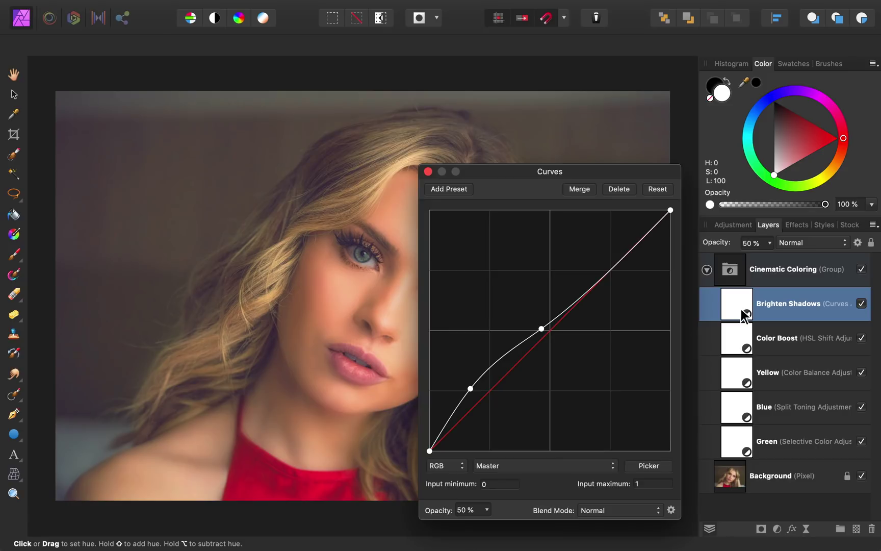
click(862, 305)
click(862, 304)
click(862, 305)
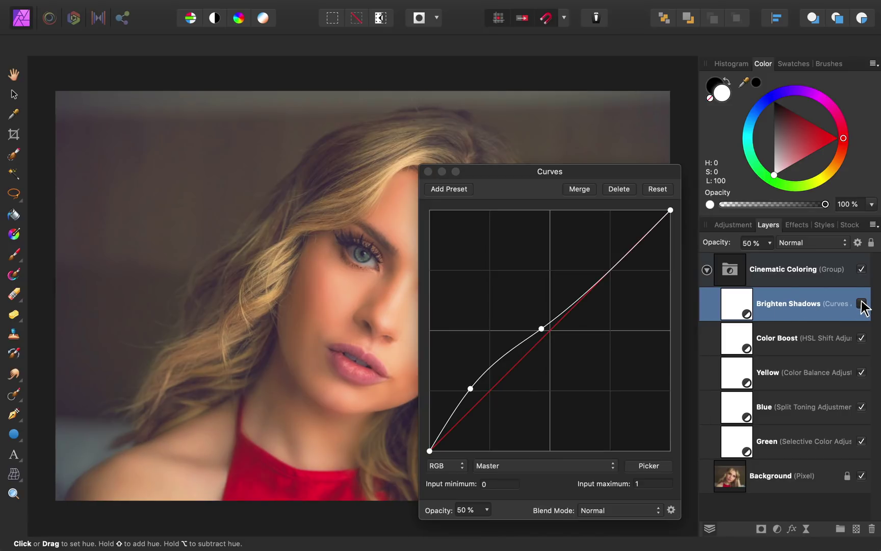
click(862, 305)
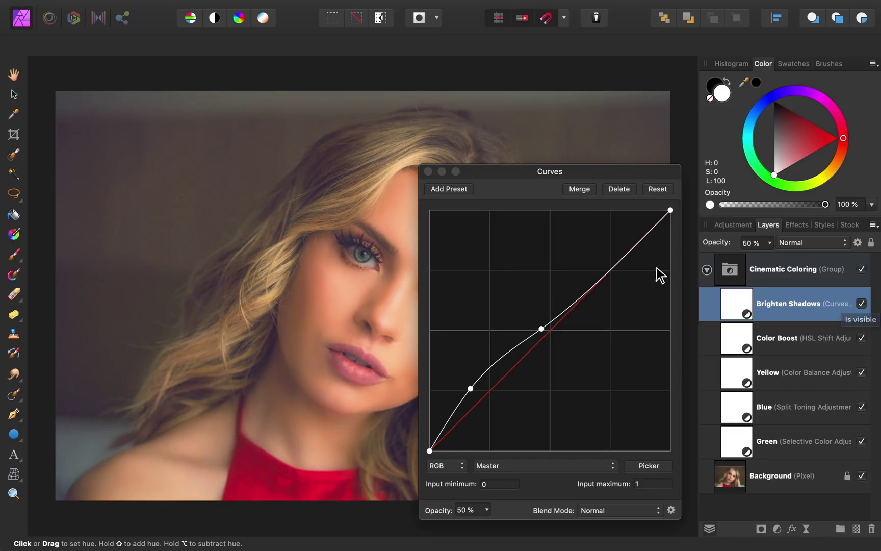
click(428, 171)
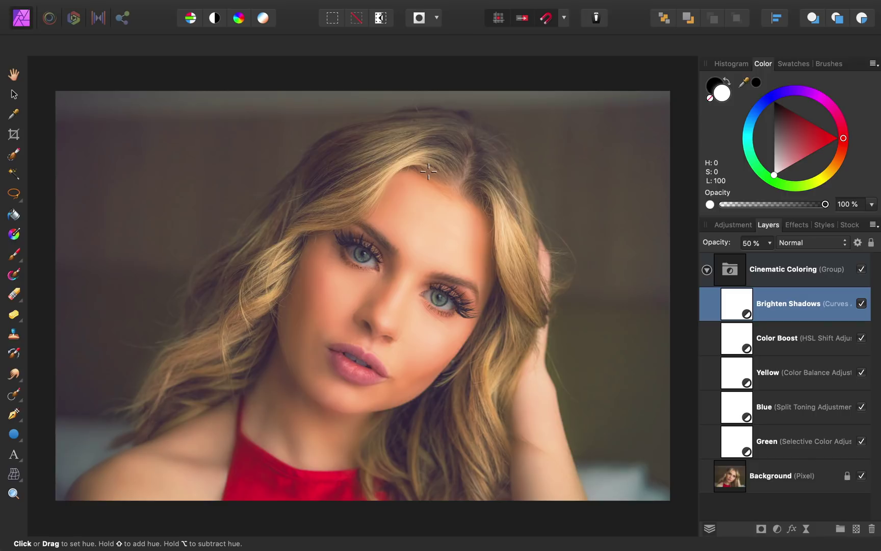